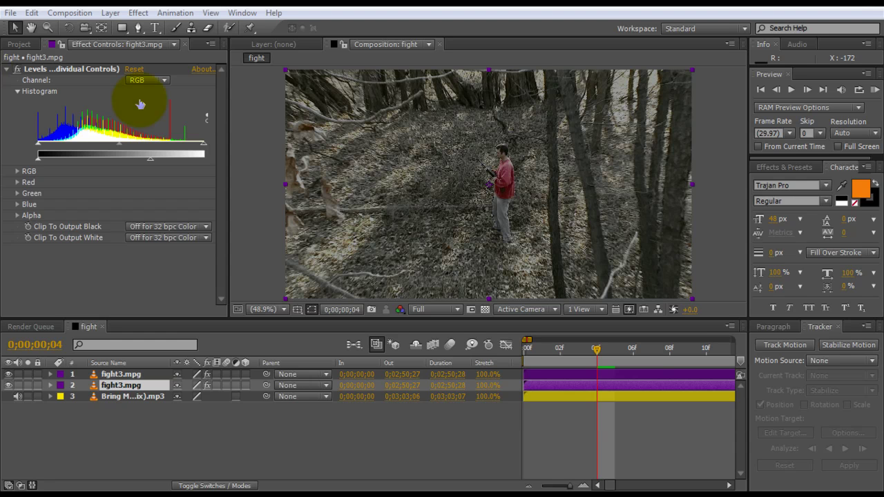
Step: Select the top fight3.mpg layer and bring up the Color Correction effects submenu
click(116, 374)
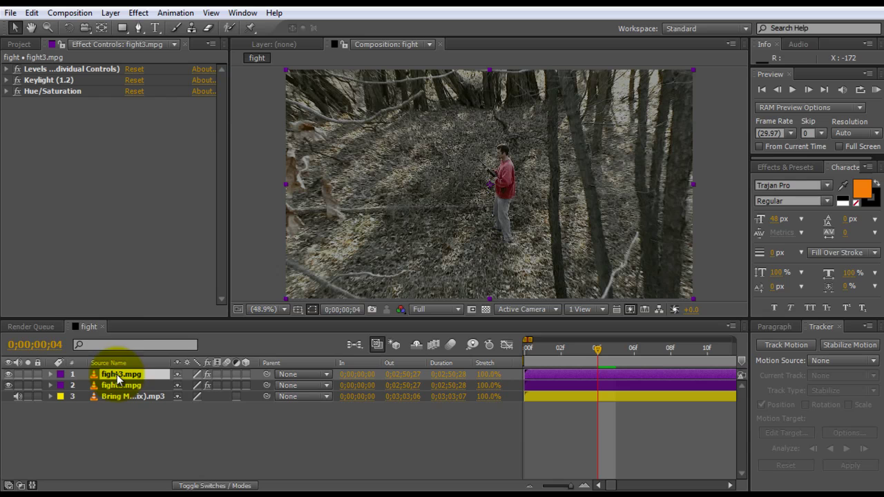
right_click(75, 146)
mouse_move(156, 225)
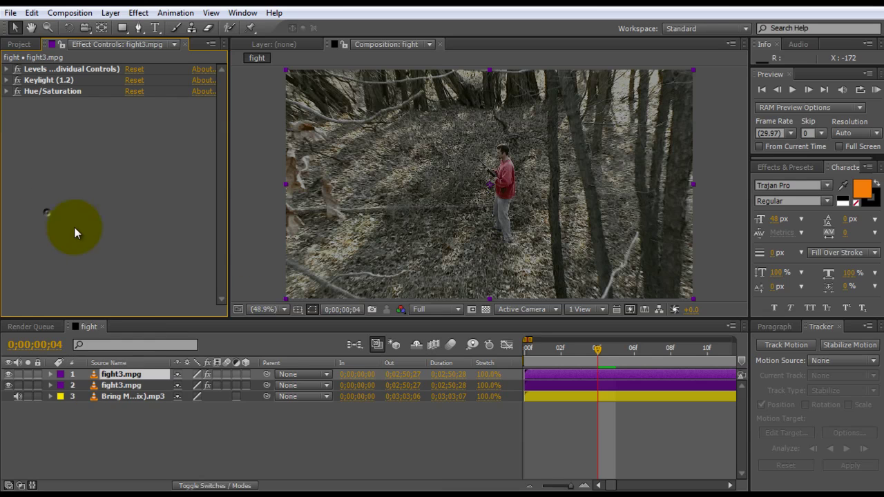
click(74, 231)
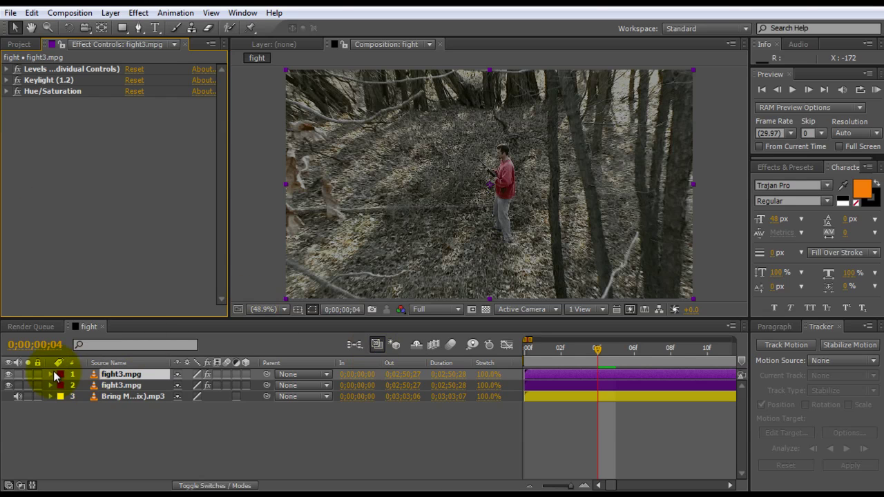
click(114, 386)
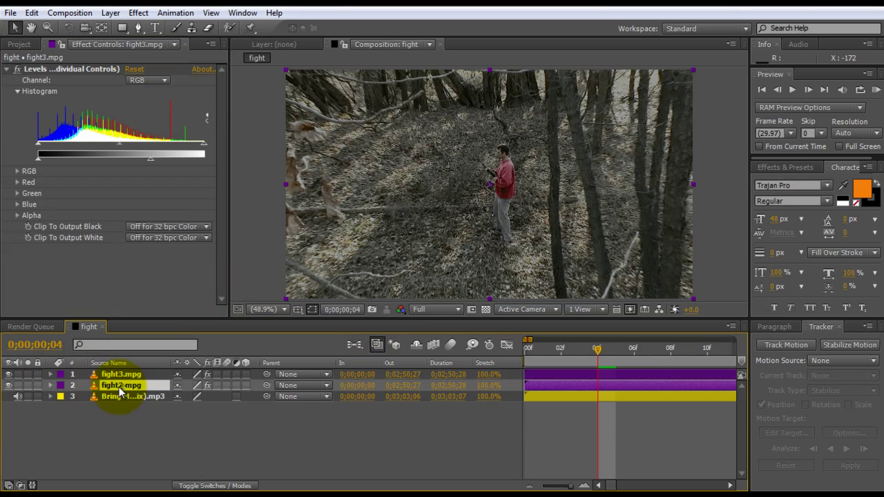
click(17, 69)
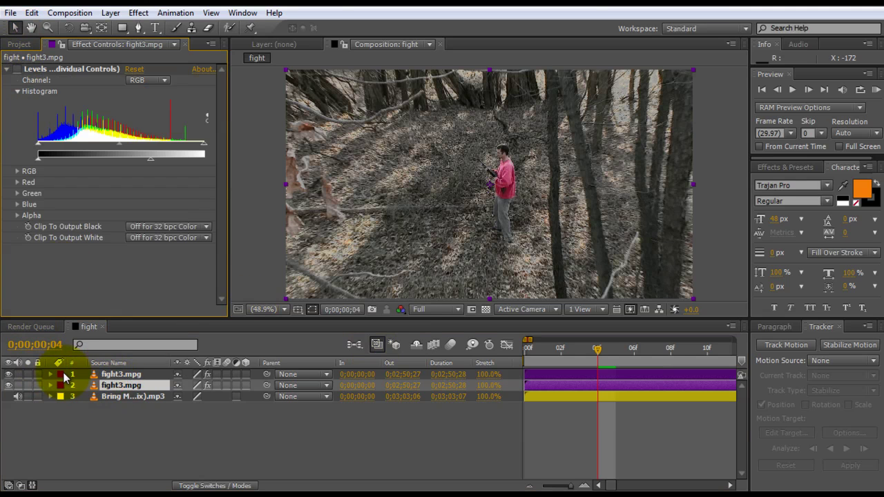
click(9, 375)
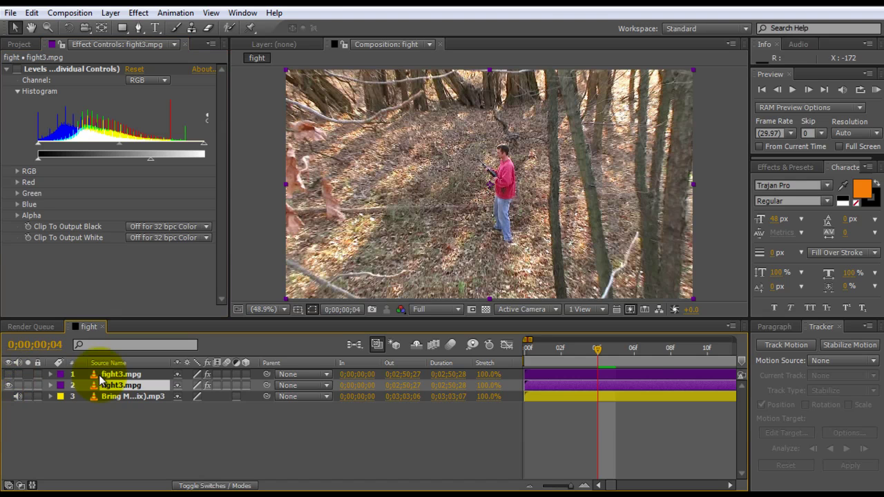
click(18, 70)
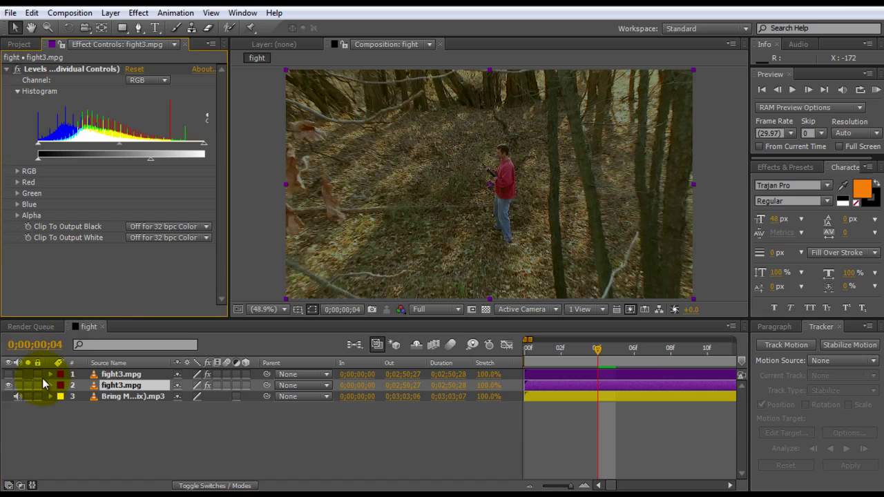
click(8, 374)
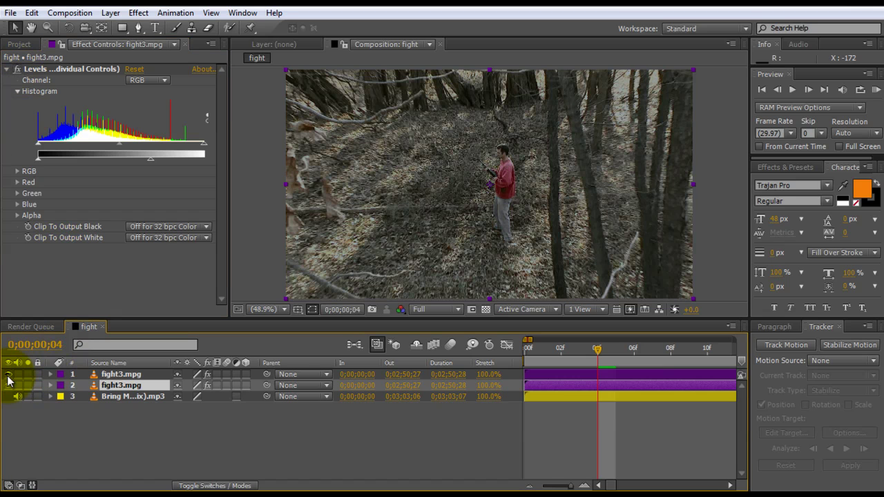
click(100, 374)
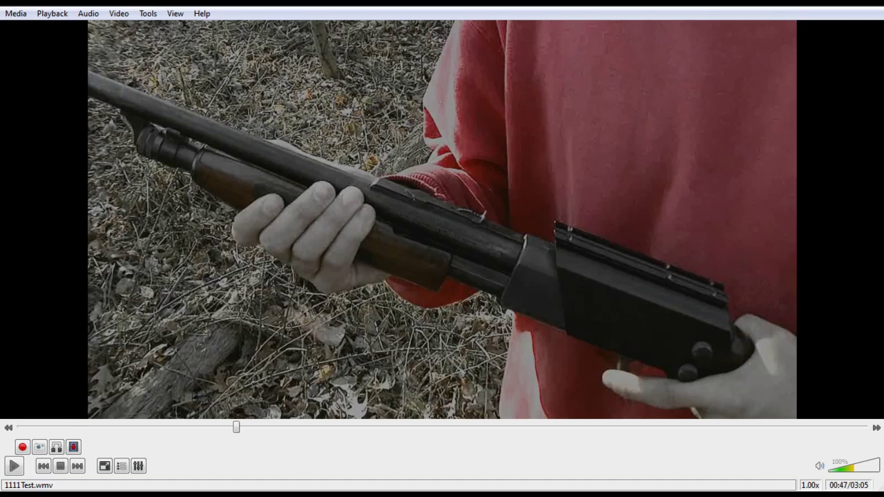
Step: Play the rendered 1111Test.wmv clip in VLC, then close the player
click(15, 467)
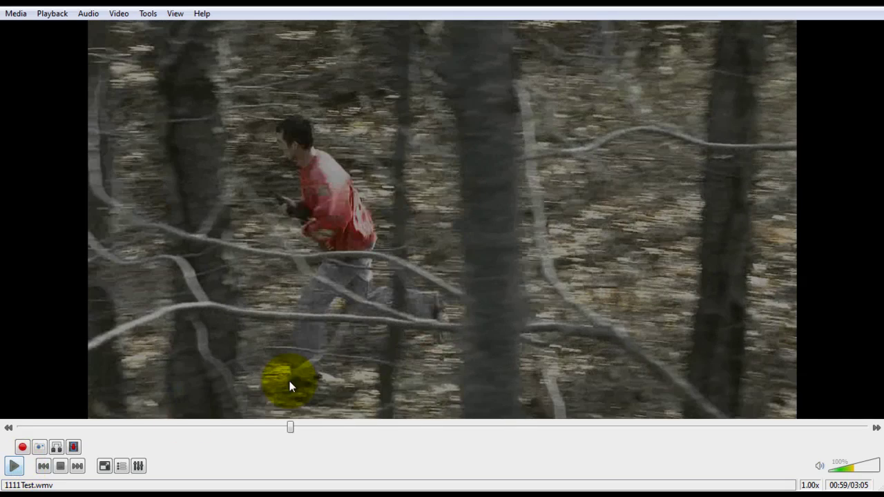
click(826, 8)
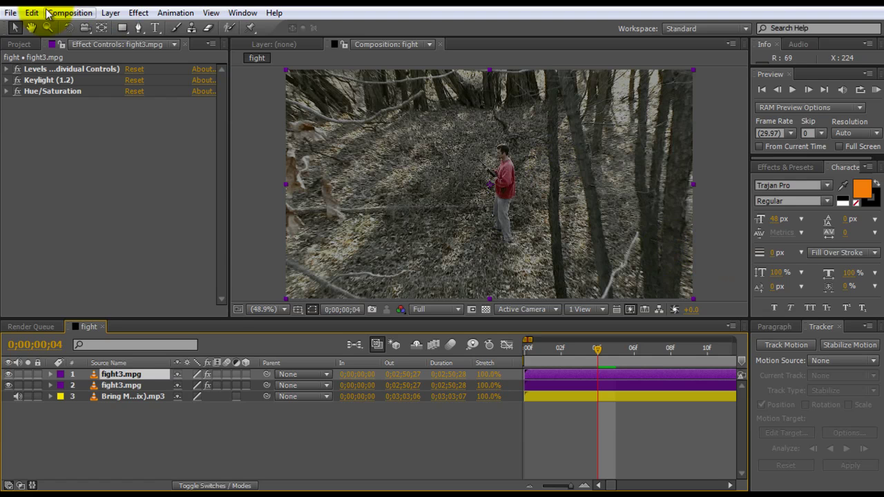
Step: Start a new After Effects project without saving the old one
click(11, 14)
mouse_move(131, 3)
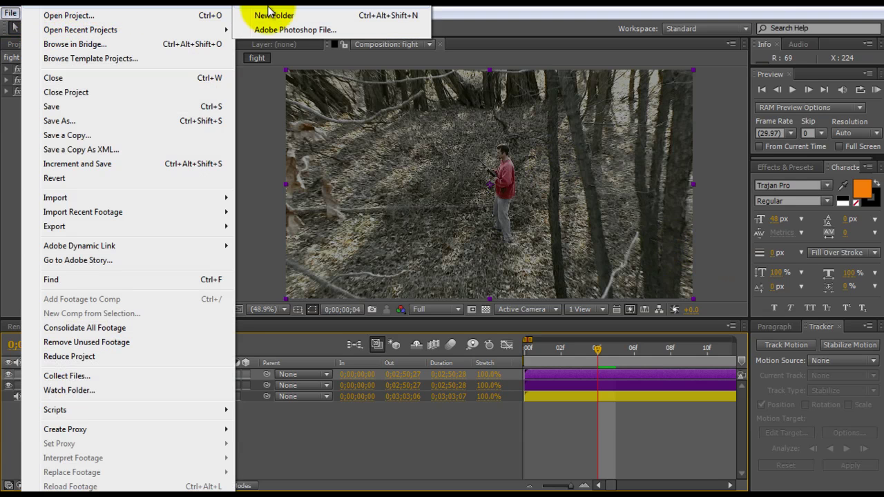
click(295, 7)
click(454, 267)
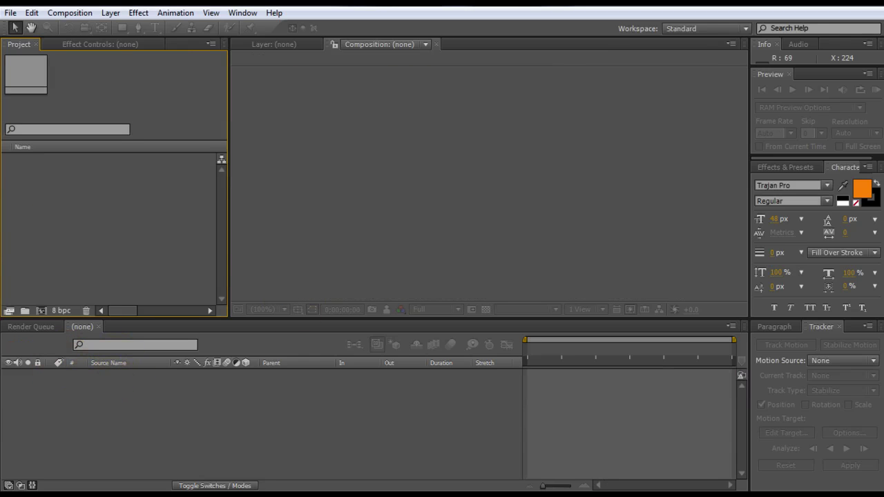
Step: Import fight3.mpg, build a fight3 composition from it, and scrub to a close-up frame
drag(1, 241, 63, 248)
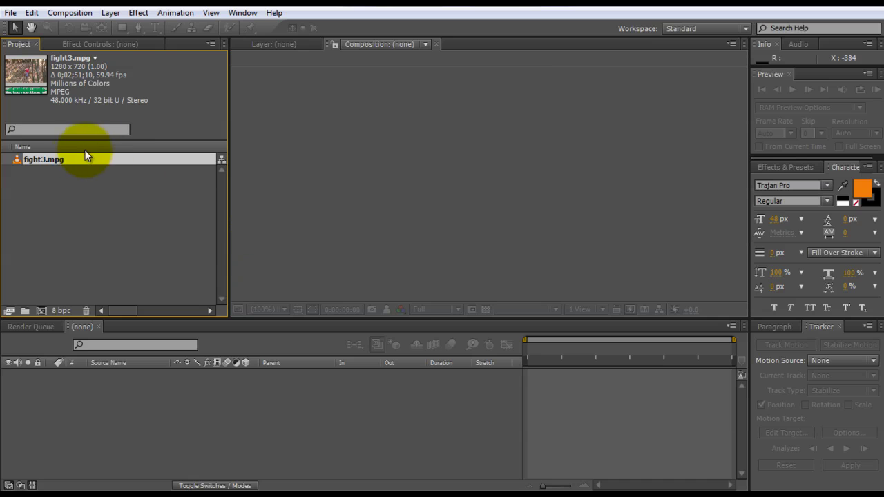
drag(45, 159, 40, 310)
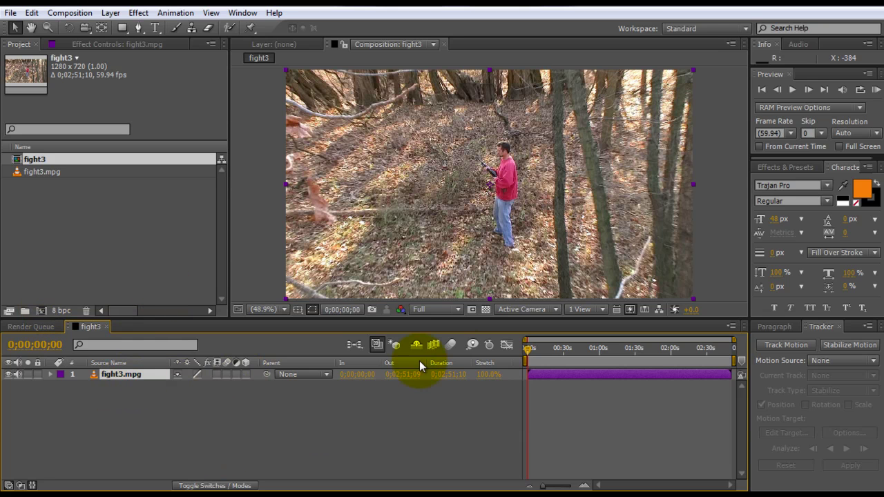
drag(533, 351, 550, 350)
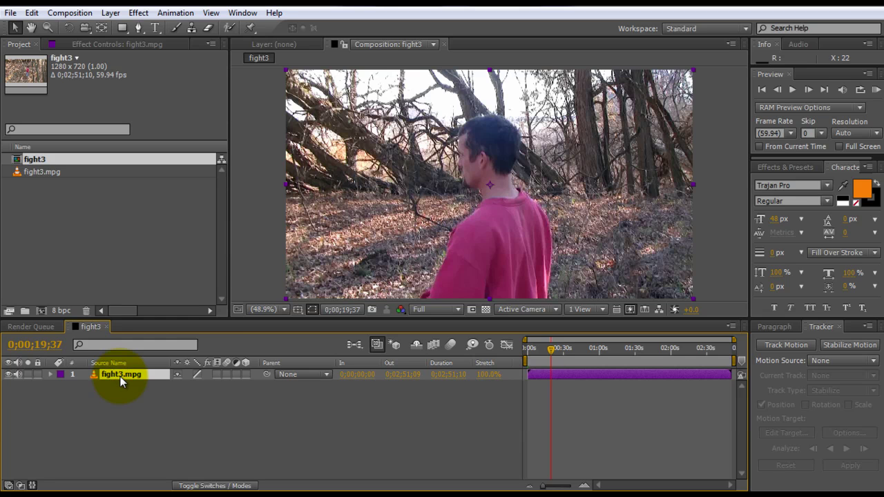
Step: Duplicate the fight3.mpg layer and turn off the lower copy's video and audio
key(ctrl+d)
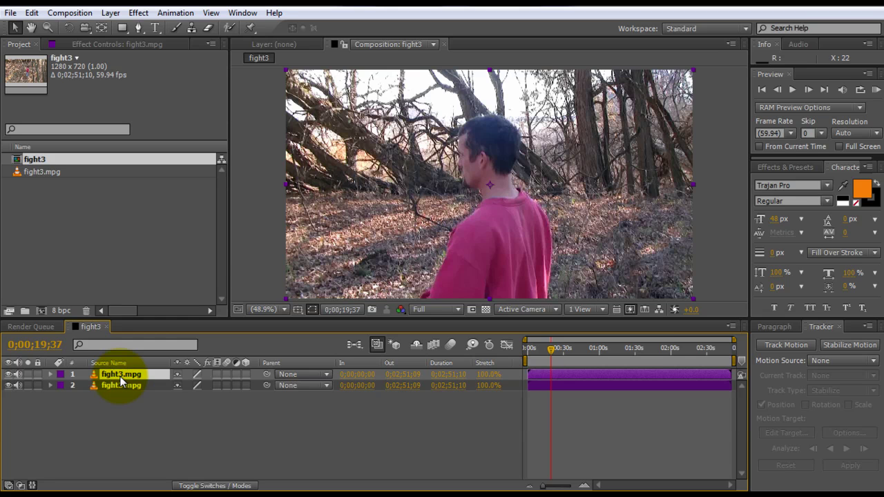
click(9, 386)
click(18, 386)
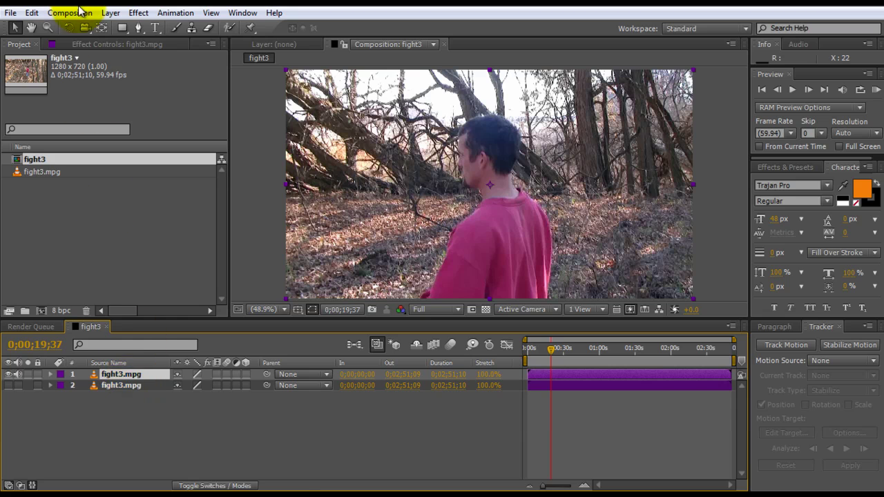
Step: Add Color Key to the top layer, sampling the man's pink shirt as key colour
click(97, 44)
right_click(91, 229)
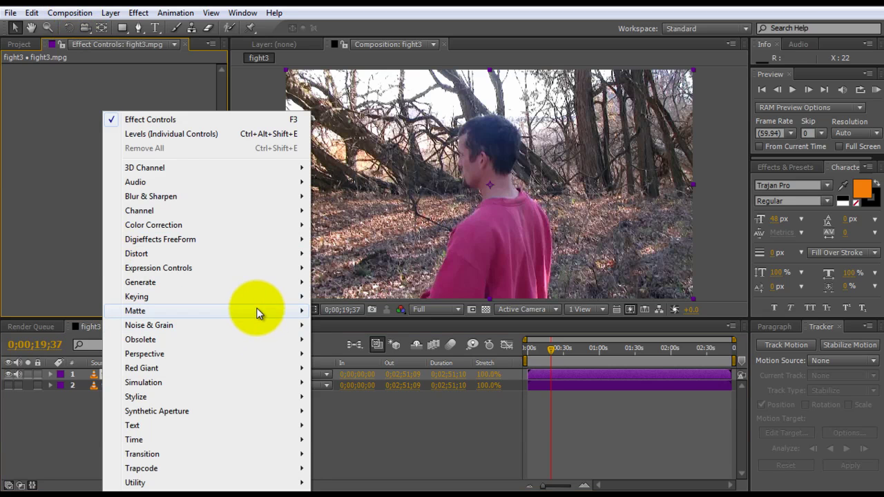
mouse_move(260, 297)
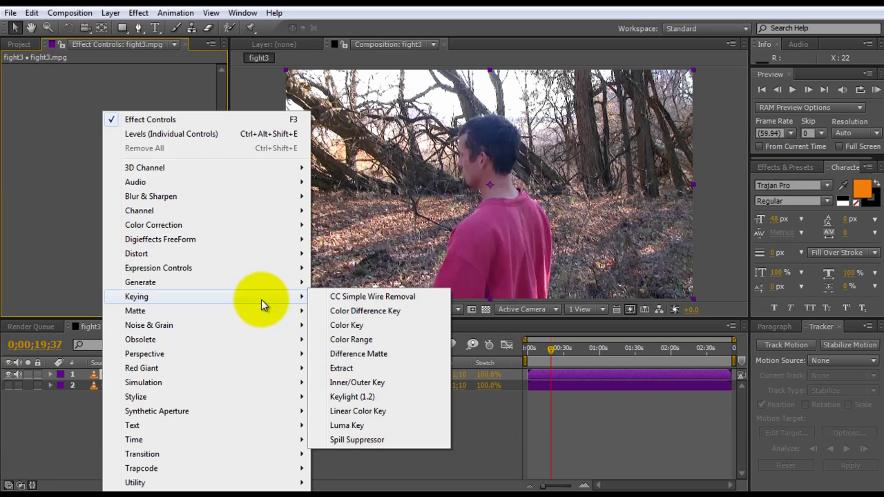
click(364, 325)
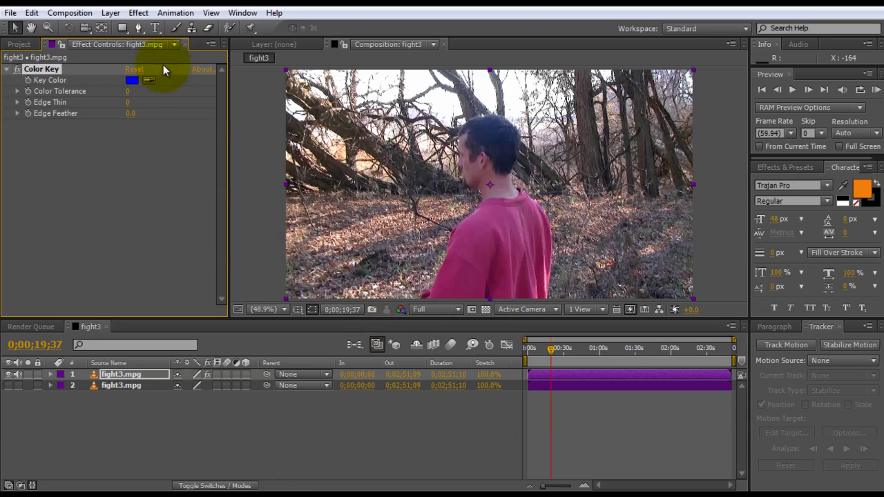
click(149, 80)
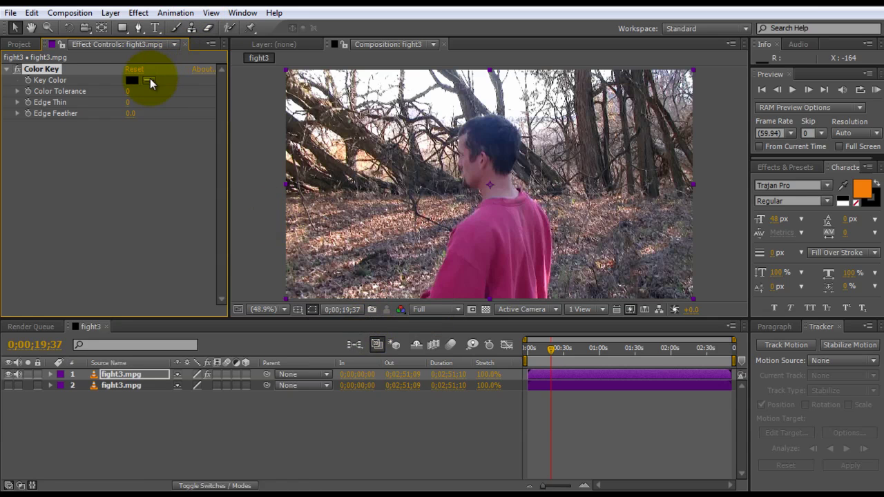
click(489, 216)
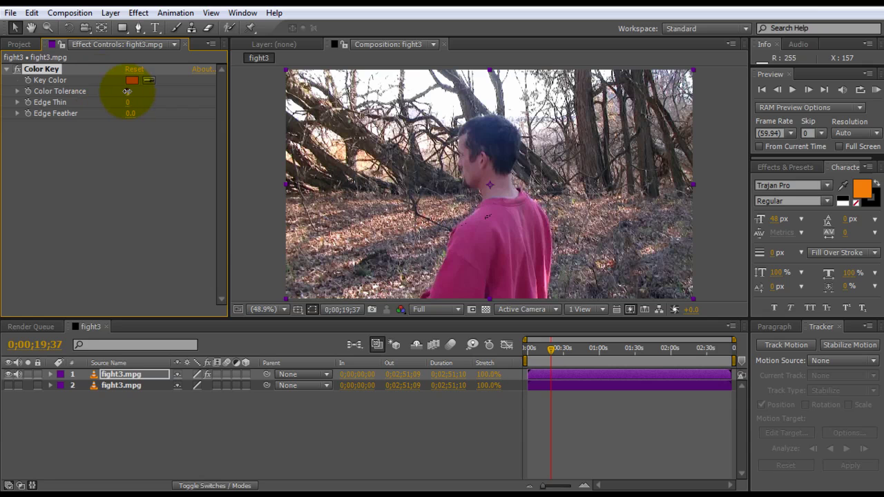
drag(128, 91, 172, 90)
Step: Refine the pink key colour in the picker and raise Color Tolerance to 94
click(151, 81)
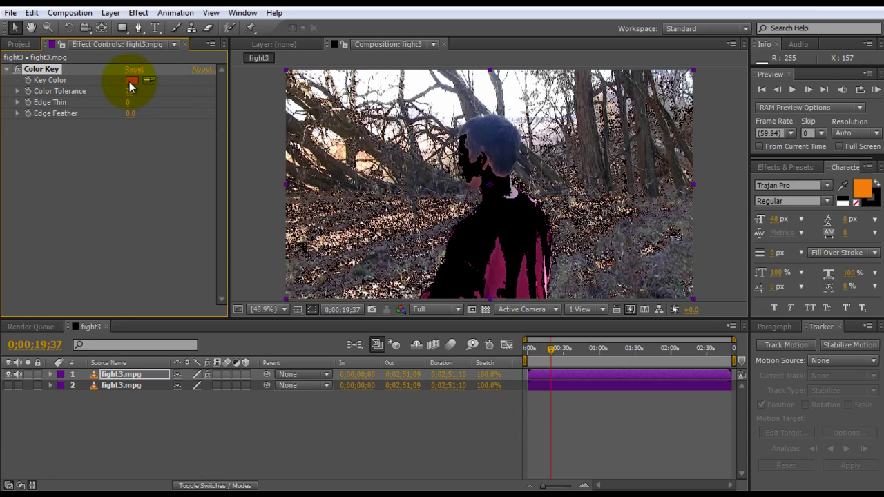
click(130, 82)
drag(93, 197, 102, 217)
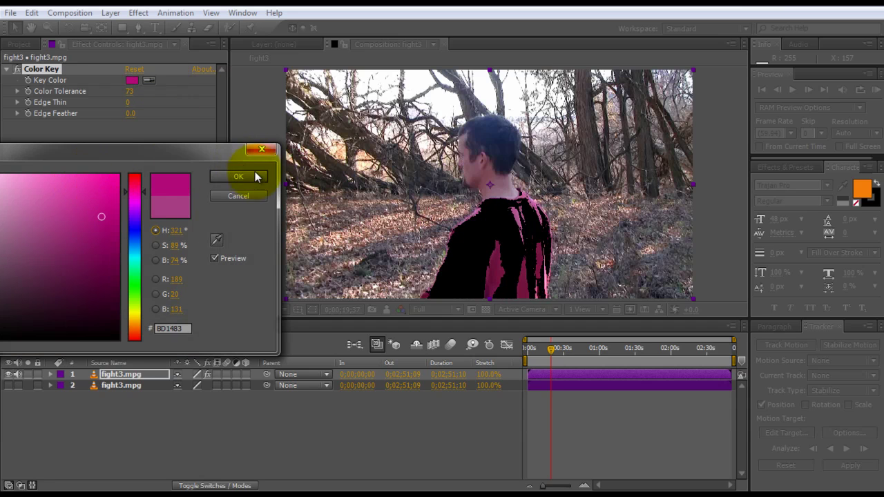
click(253, 174)
drag(130, 91, 424, 112)
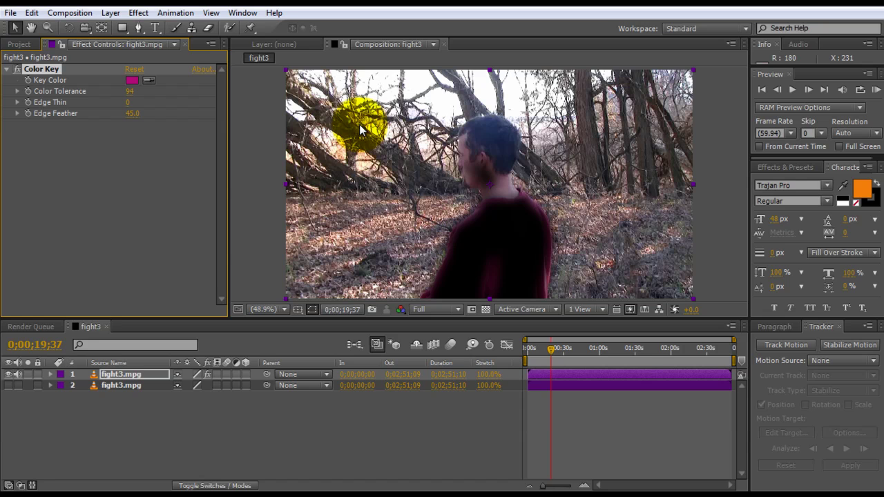
Step: Toggle the lower fight3 layer's visibility to compare, leaving it visible
click(125, 204)
click(9, 386)
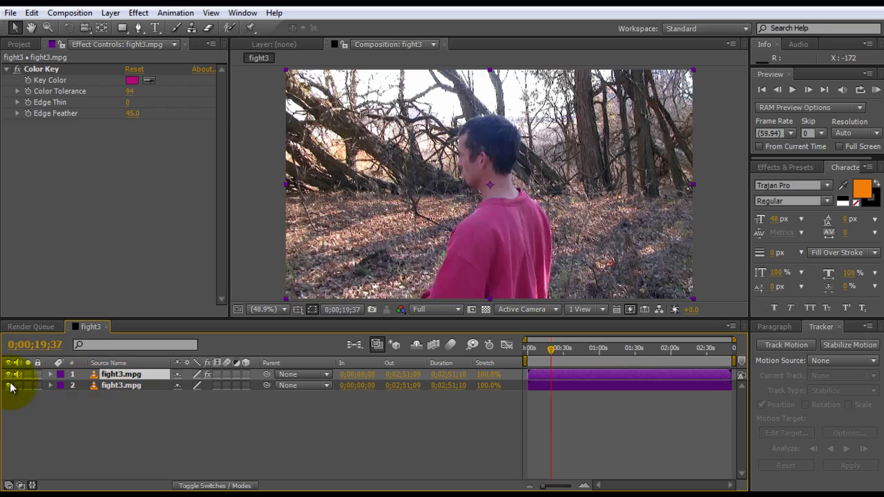
click(9, 385)
click(9, 385)
click(9, 385)
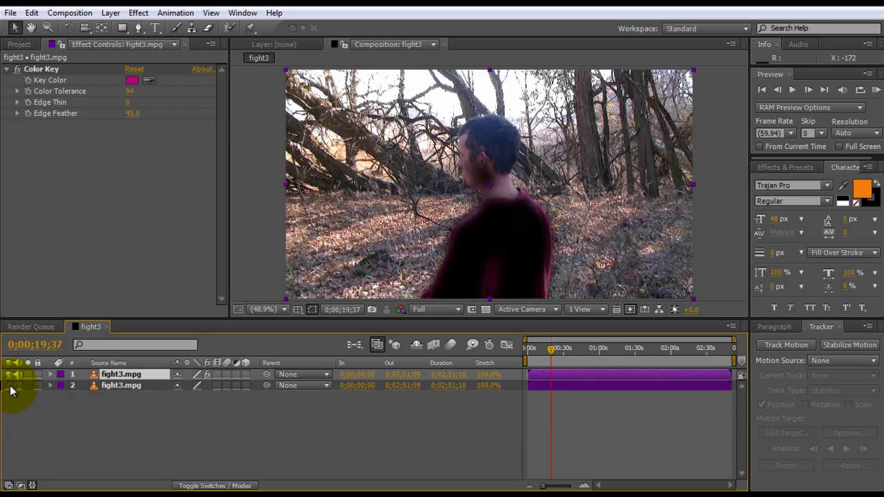
click(9, 385)
click(9, 387)
click(11, 386)
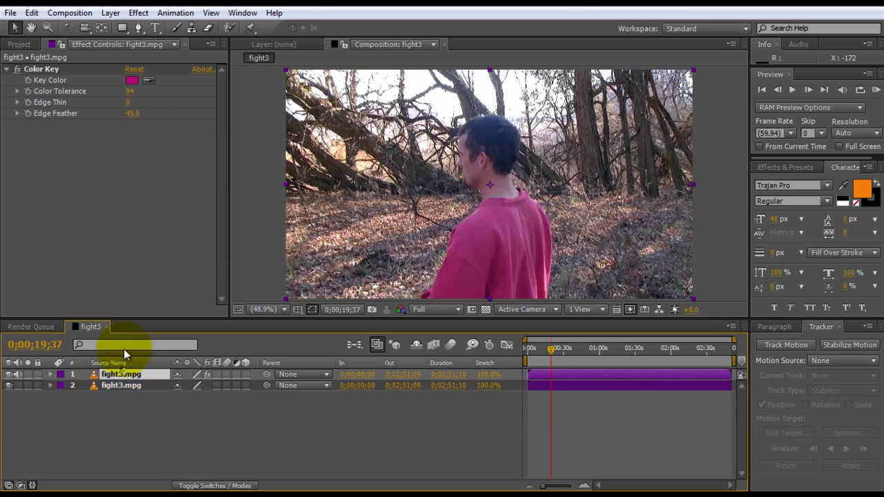
Step: Add Hue/Saturation to the top layer with Master Saturation at -90
right_click(75, 155)
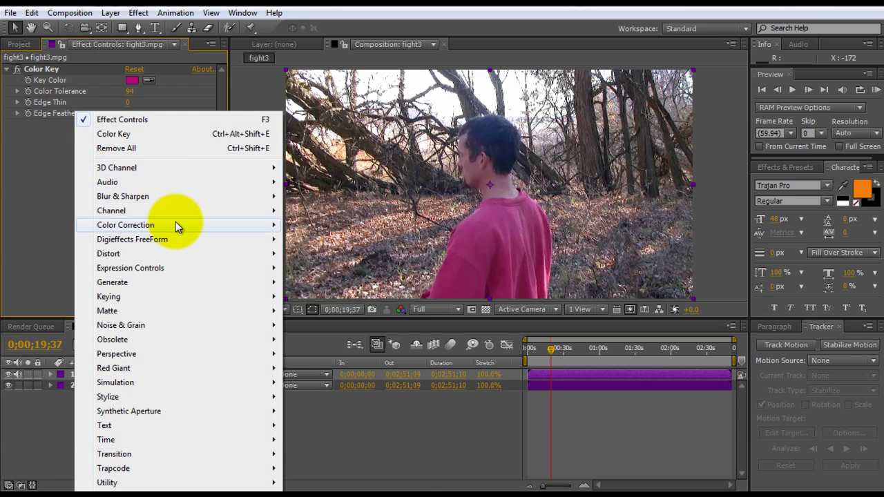
mouse_move(176, 221)
click(328, 339)
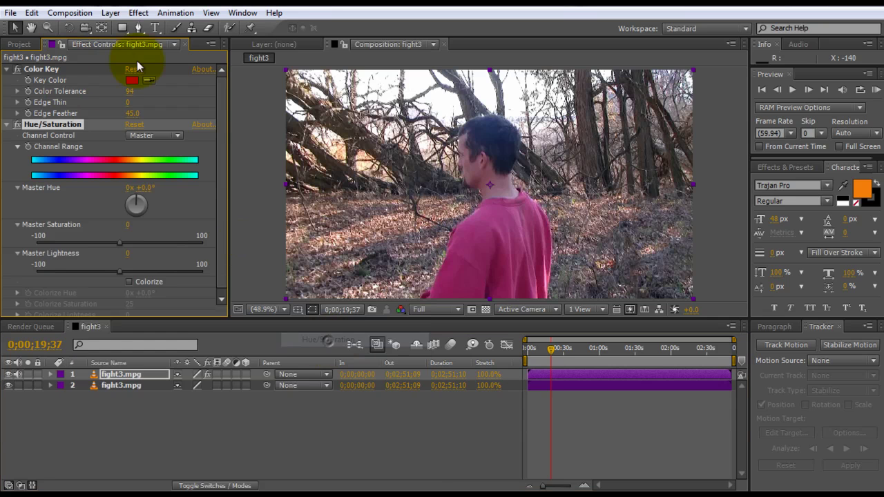
drag(119, 244, 45, 247)
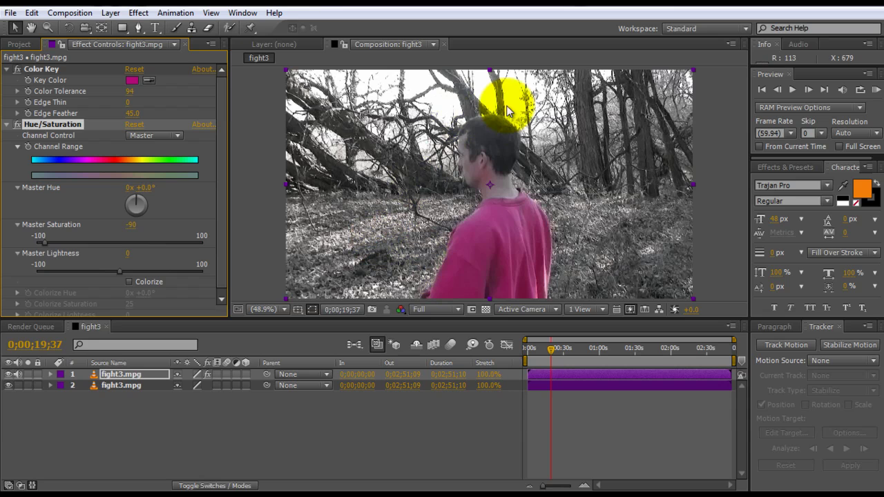
Step: Collapse the effect settings and add Adjustment Layer 1 above the footage
click(7, 125)
click(7, 69)
click(78, 156)
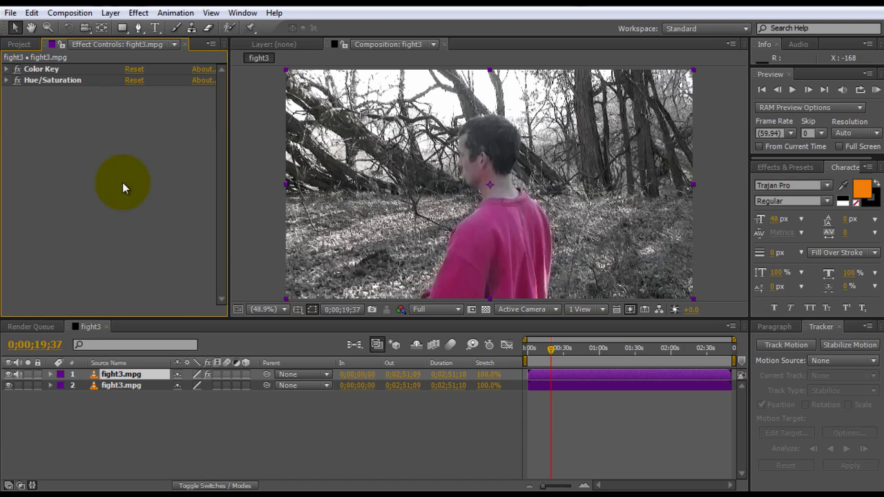
right_click(142, 421)
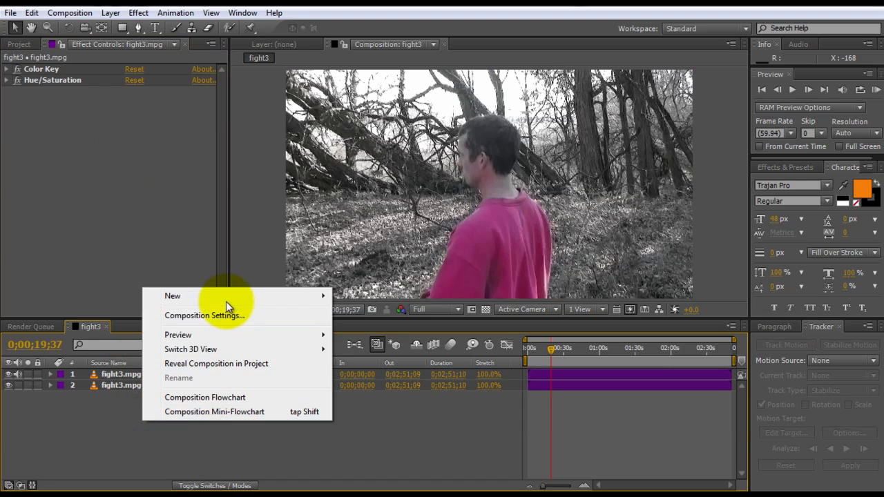
mouse_move(224, 296)
click(81, 402)
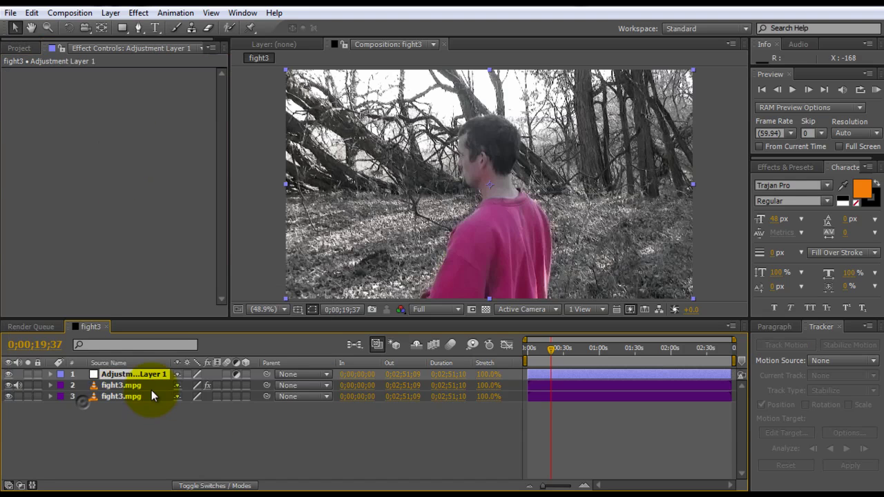
right_click(126, 169)
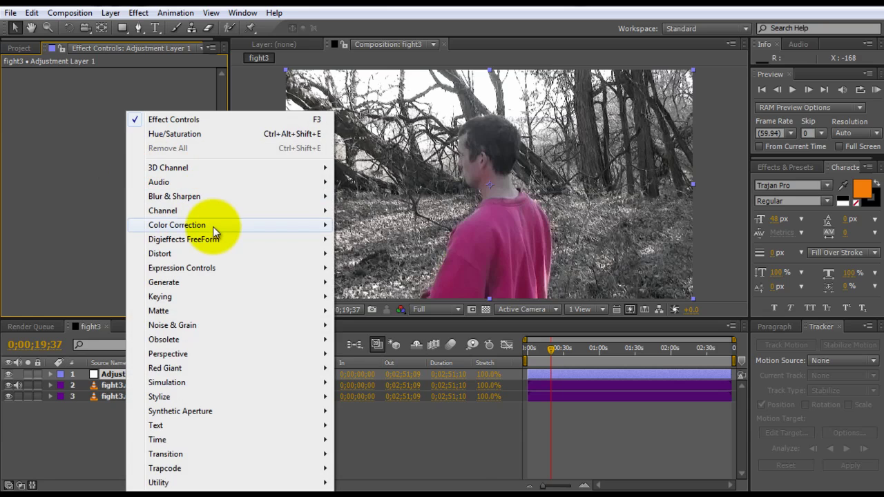
Step: Add Levels (Individual Controls), raising input black and lowering output white for contrast
mouse_move(212, 225)
click(397, 381)
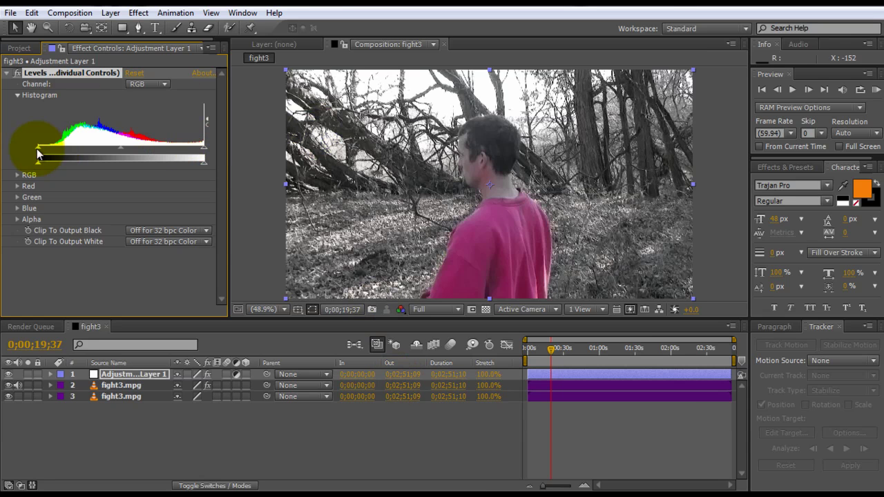
drag(37, 149, 50, 148)
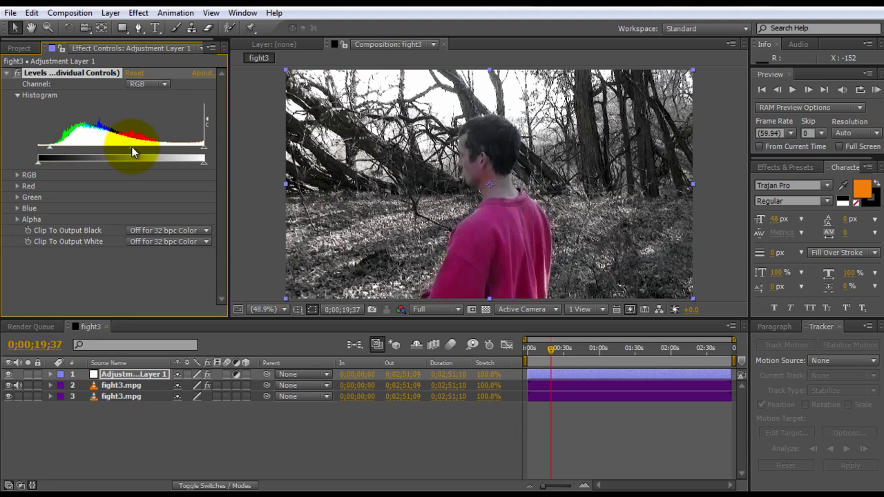
drag(203, 162, 250, 170)
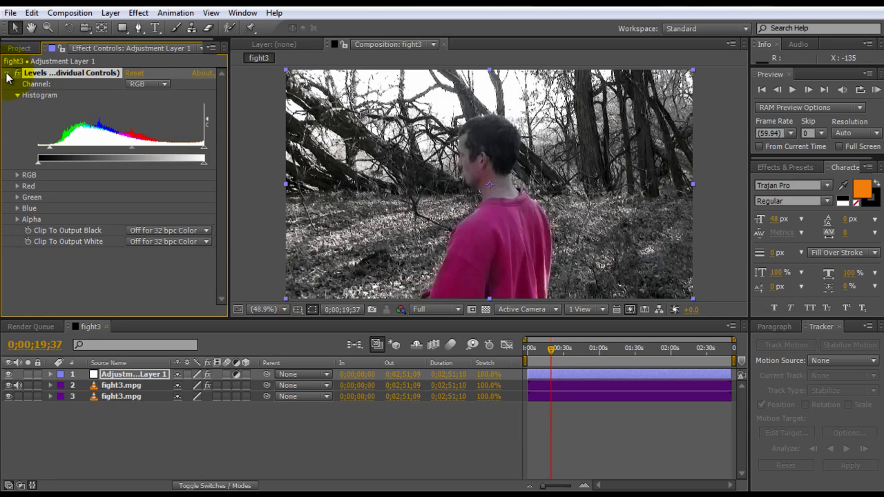
Step: Adjust the Green channel gamma, switch to Blue, and toggle Levels to compare
click(164, 84)
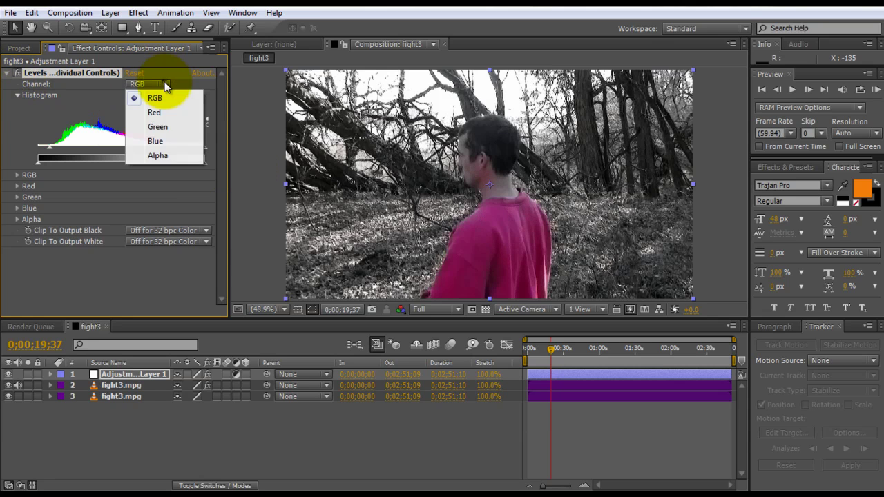
click(160, 127)
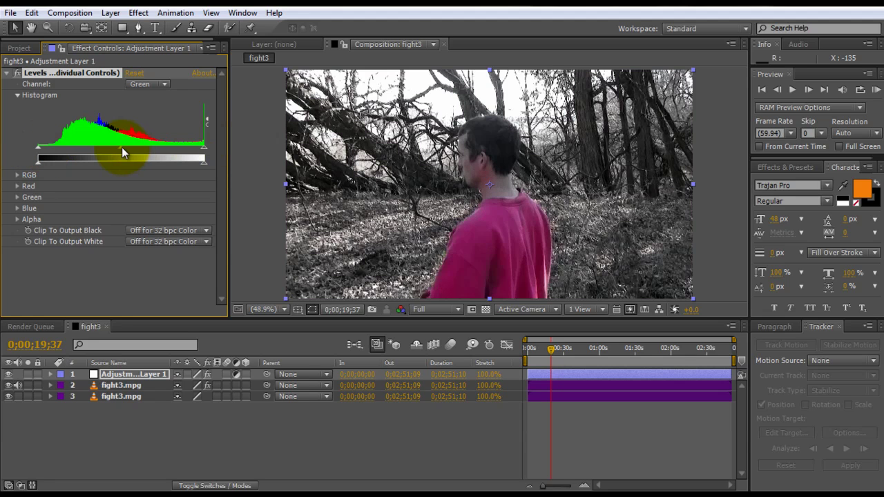
drag(128, 149, 114, 150)
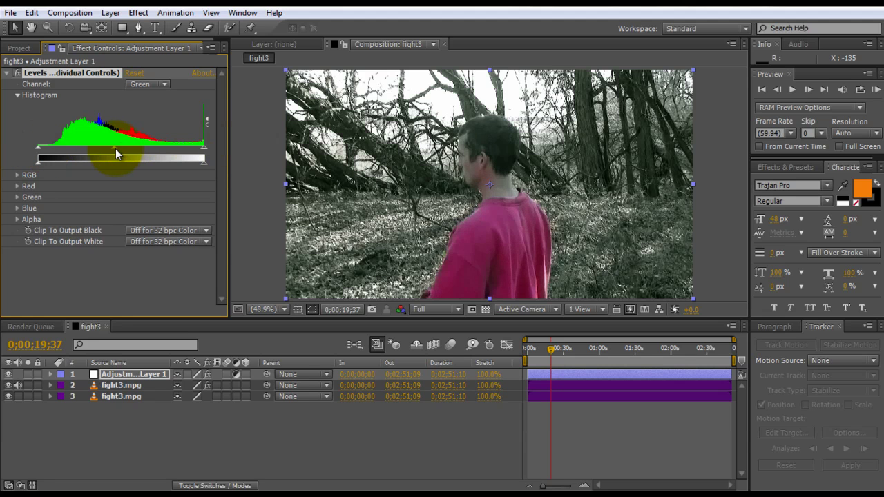
click(164, 83)
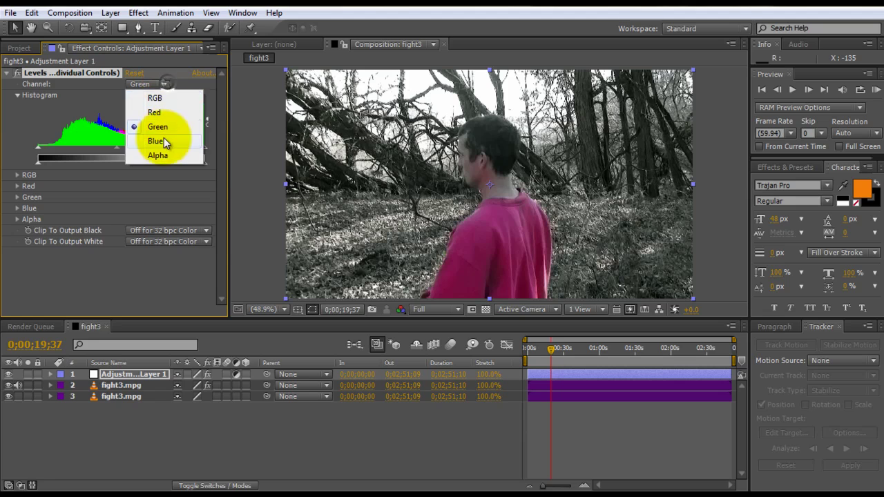
click(161, 141)
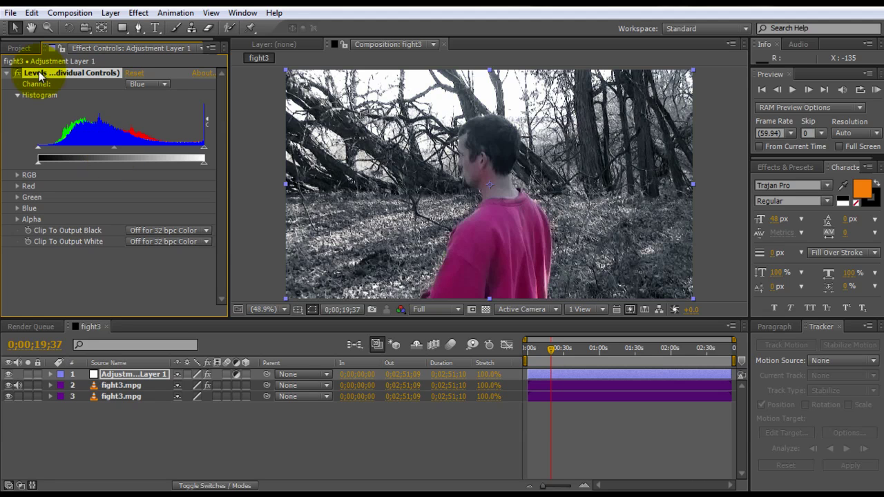
click(17, 73)
click(17, 73)
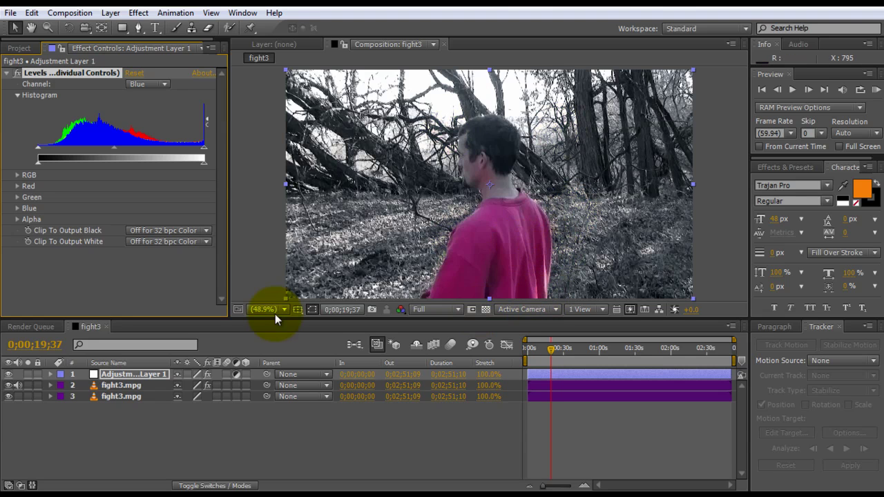
click(114, 395)
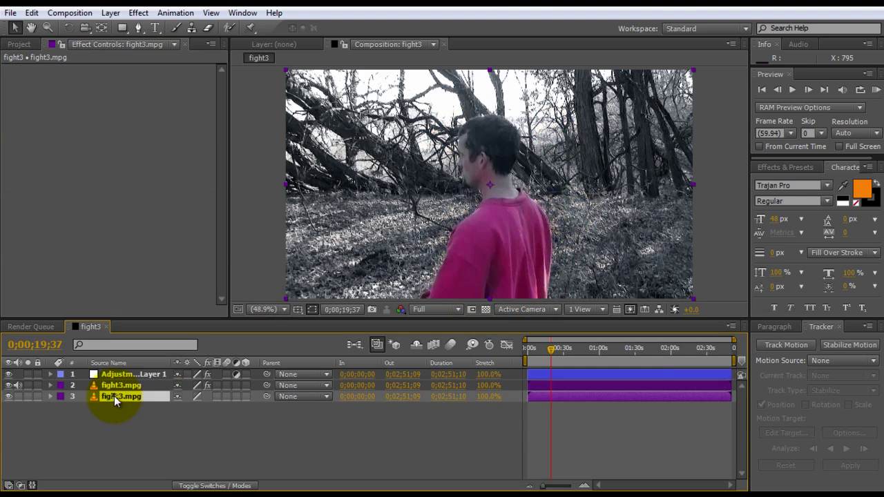
click(8, 398)
click(9, 398)
click(9, 398)
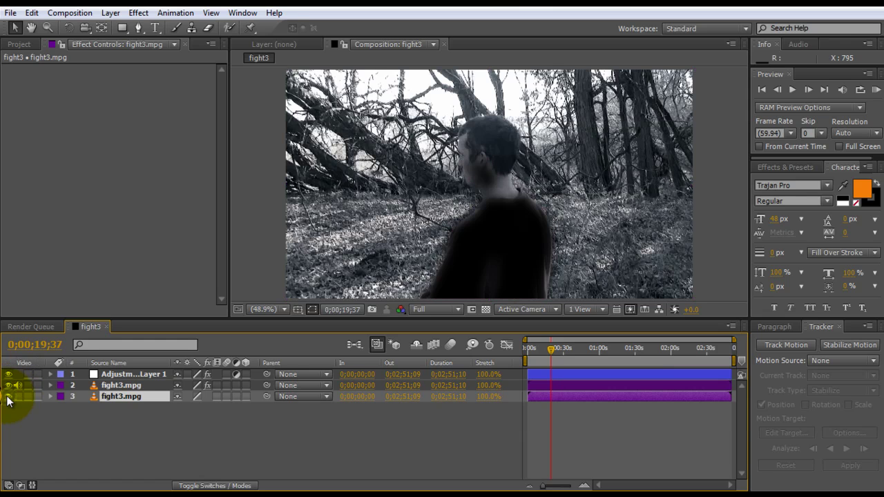
click(8, 397)
click(9, 386)
click(8, 385)
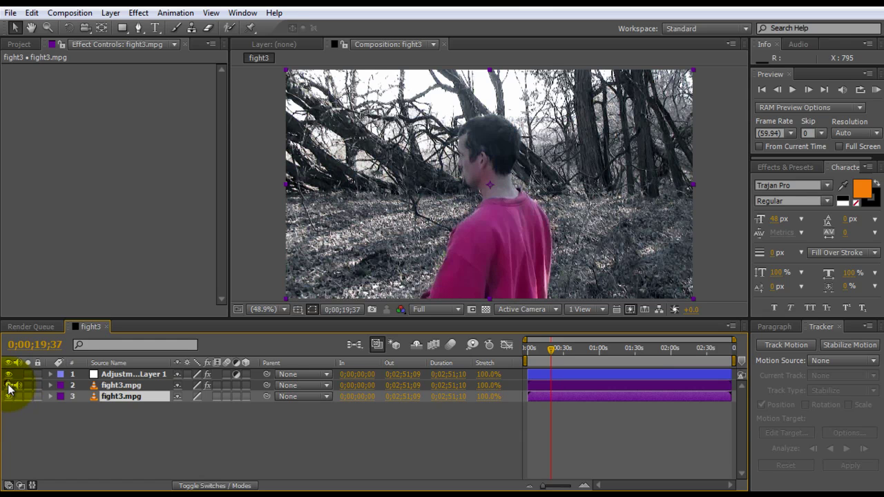
click(8, 385)
click(8, 386)
click(8, 374)
click(8, 374)
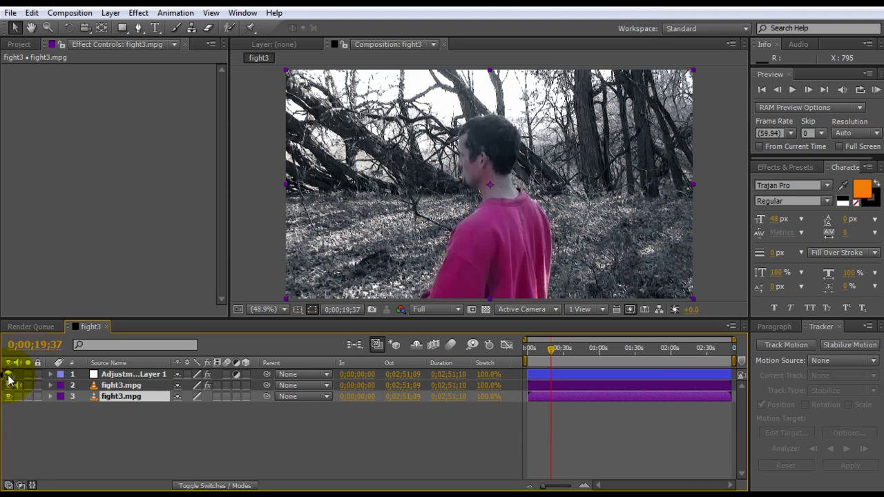
click(9, 374)
click(9, 374)
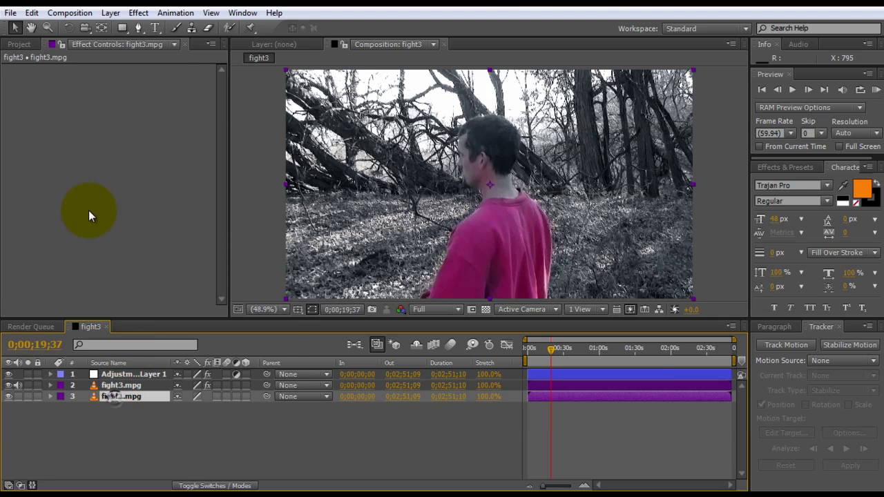
Step: Add Levels (Individual Controls) to the bottom layer and raise its black input
right_click(88, 210)
mouse_move(191, 226)
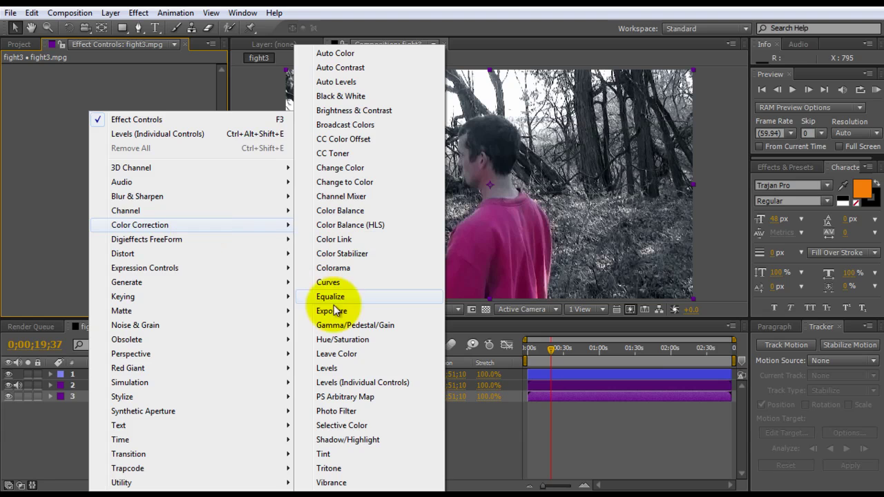
click(373, 381)
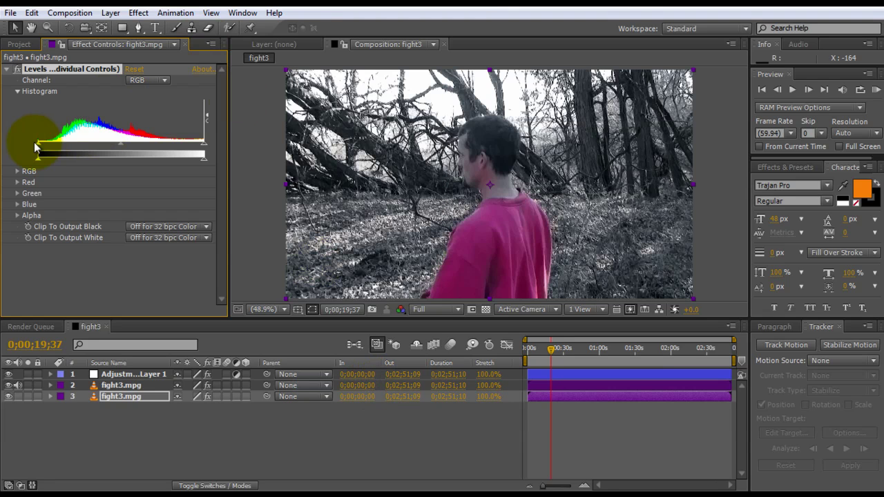
drag(37, 143, 57, 144)
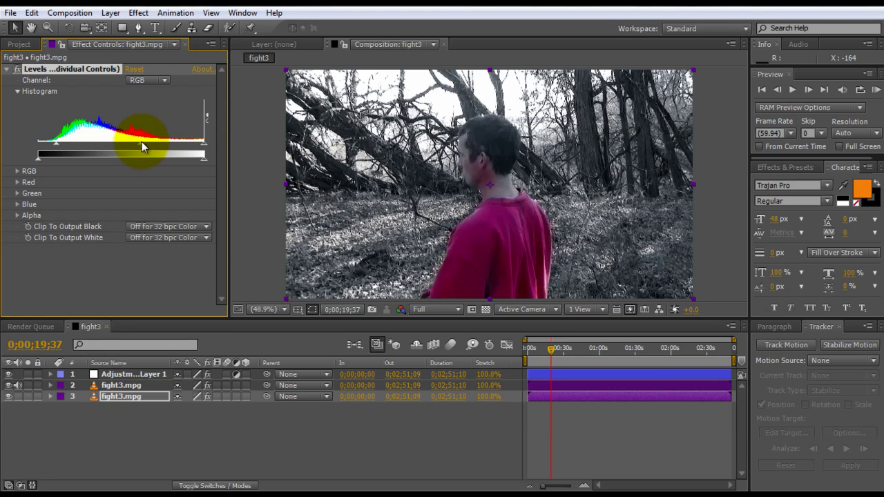
Step: Tweak the Green and Blue channel inputs to deepen the shirt's red
click(165, 80)
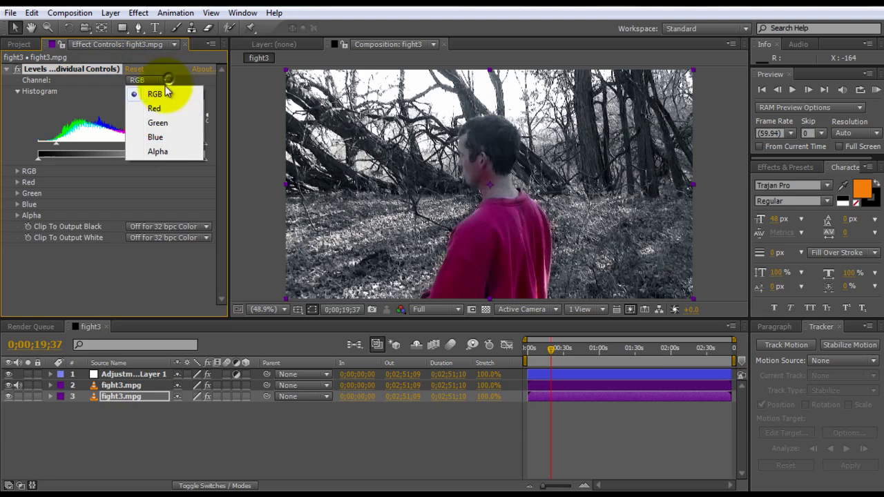
click(166, 120)
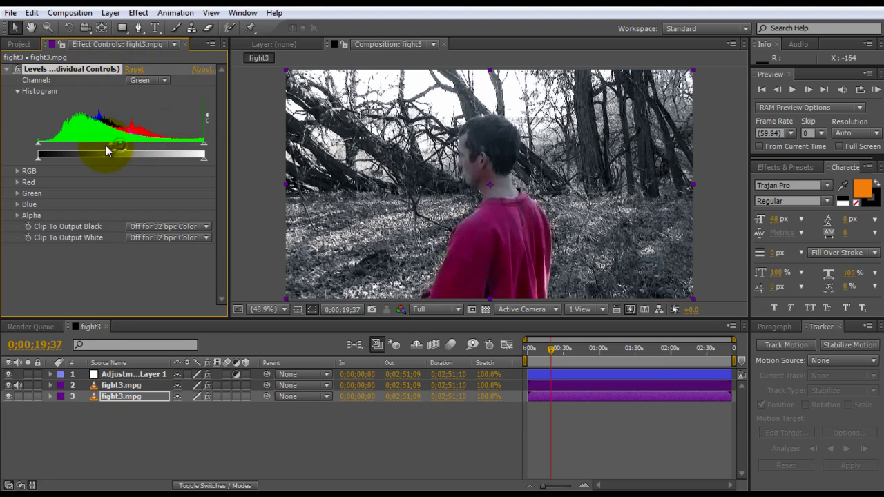
mouse_move(106, 148)
mouse_down()
mouse_move(142, 145)
mouse_move(116, 146)
mouse_up()
click(163, 83)
click(155, 137)
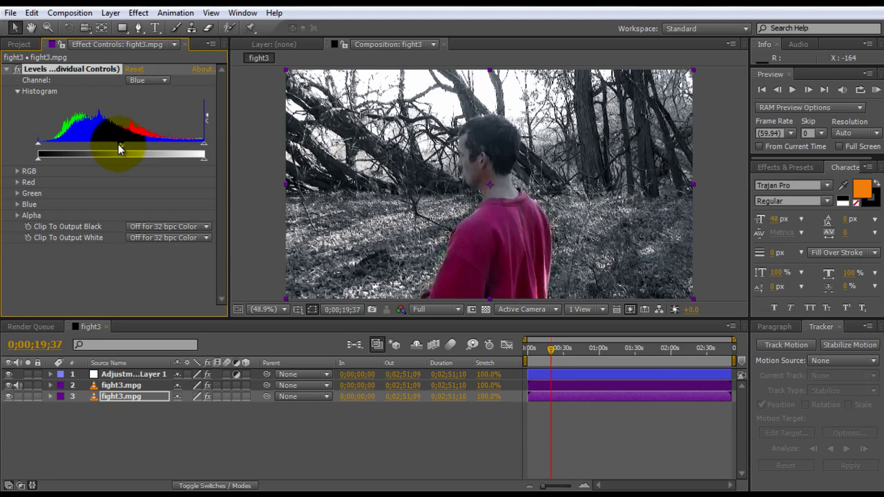
drag(114, 147, 113, 151)
mouse_move(24, 143)
mouse_down()
mouse_move(55, 143)
mouse_move(36, 149)
mouse_up()
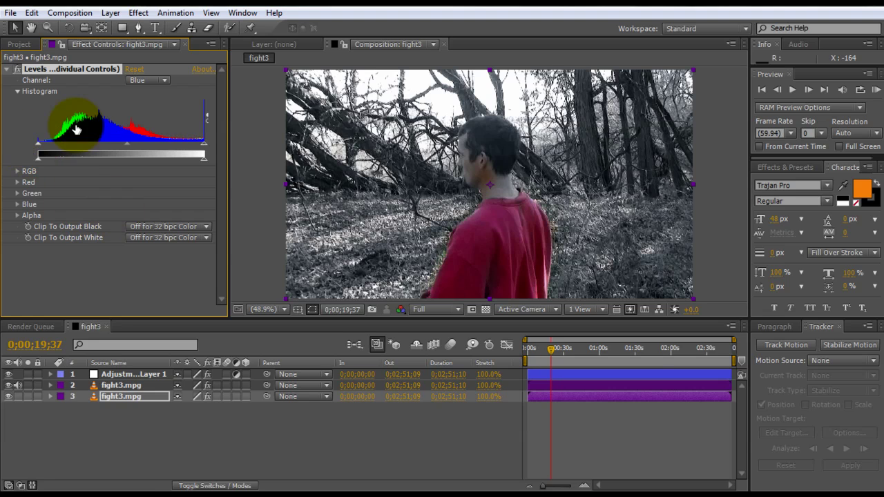
Step: Set Color Key's Color Tolerance on the middle fight3.mpg layer to 71
click(115, 386)
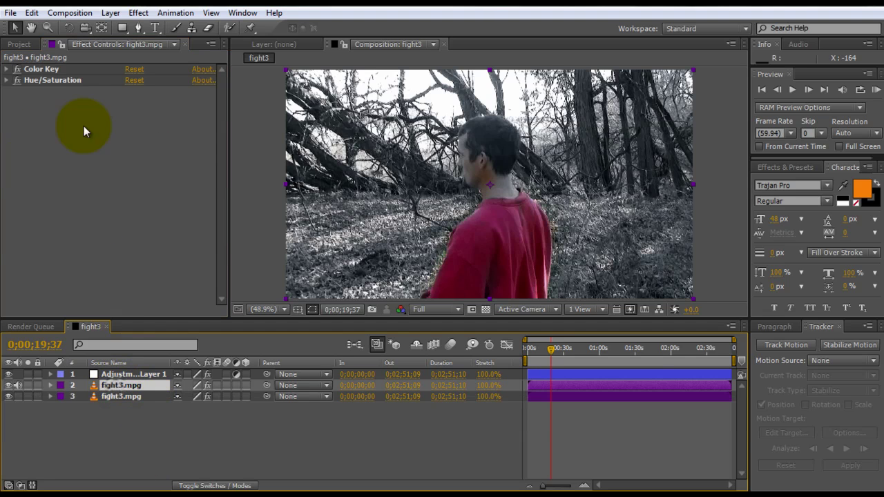
click(7, 70)
click(129, 91)
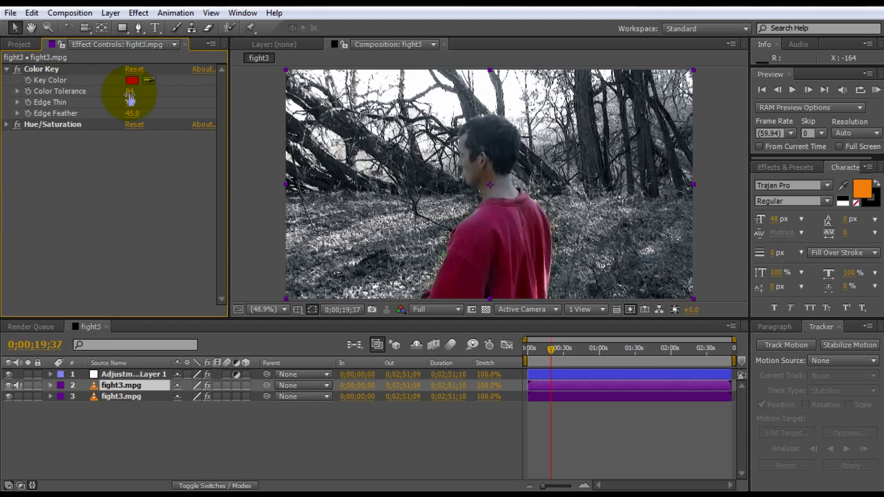
mouse_move(129, 92)
mouse_down()
mouse_move(121, 94)
mouse_move(129, 90)
mouse_up()
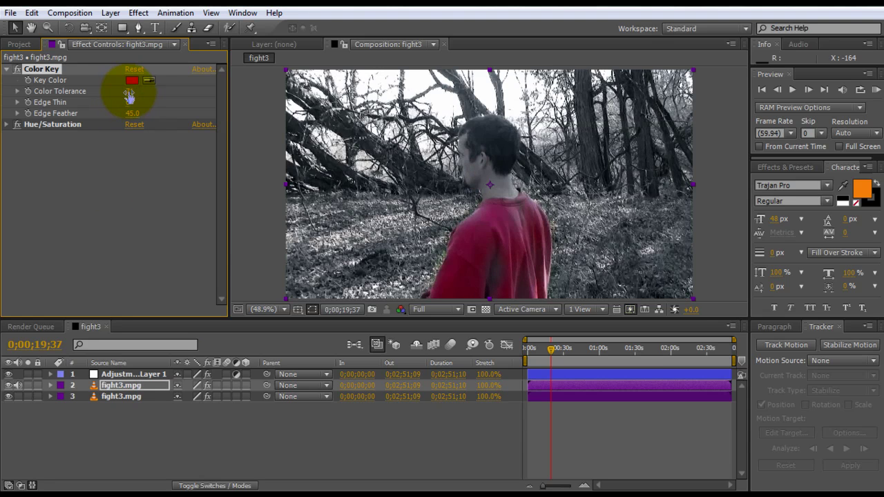
Step: Scrub to later frames to check the key, ending at 0;00;37;02
click(317, 444)
drag(545, 347, 575, 351)
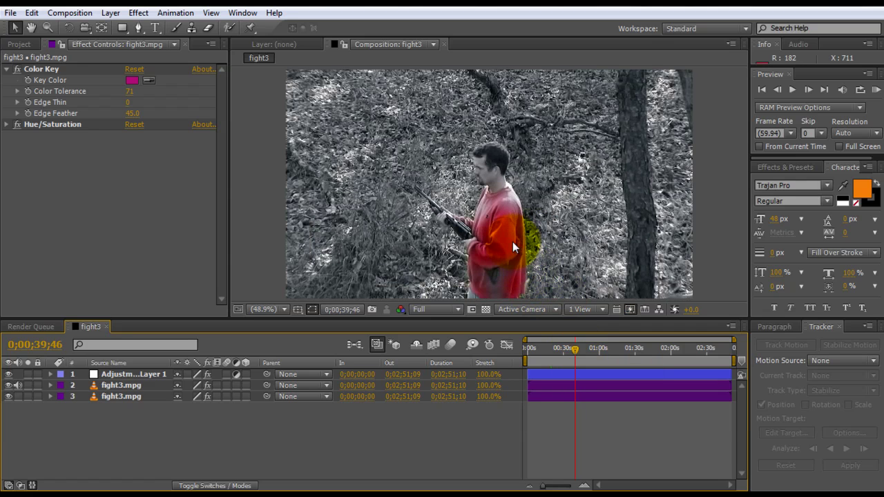
drag(574, 348, 571, 348)
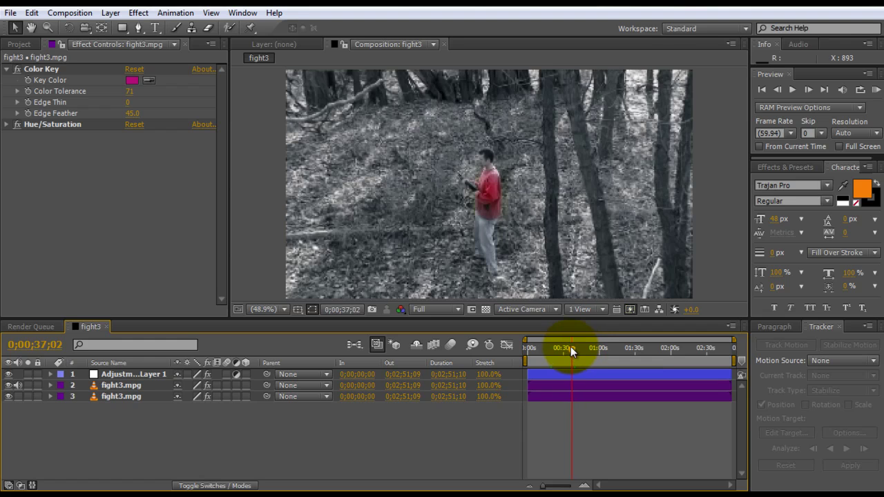
Step: Reset the bottom layer's Levels and raise the Red channel's black input
click(106, 394)
click(19, 73)
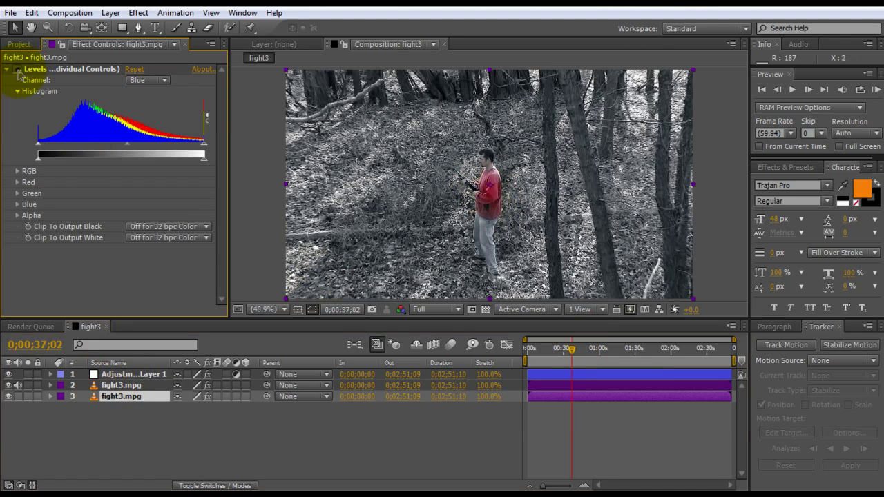
click(18, 70)
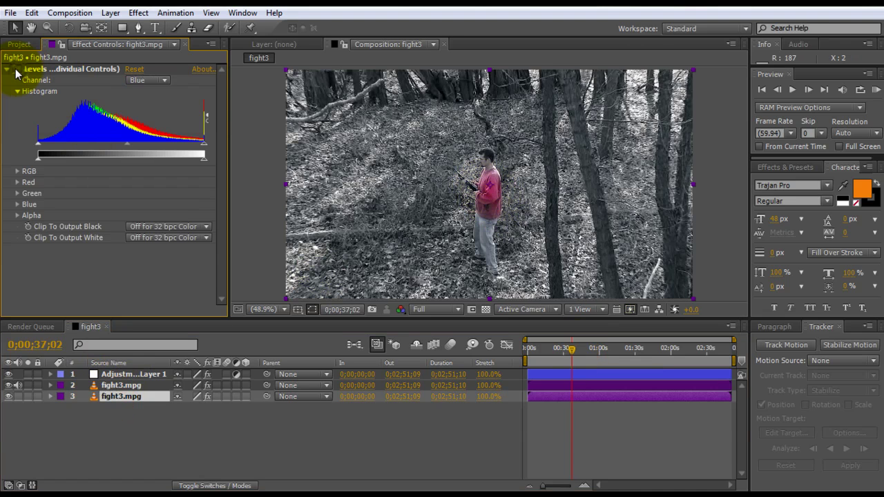
click(135, 70)
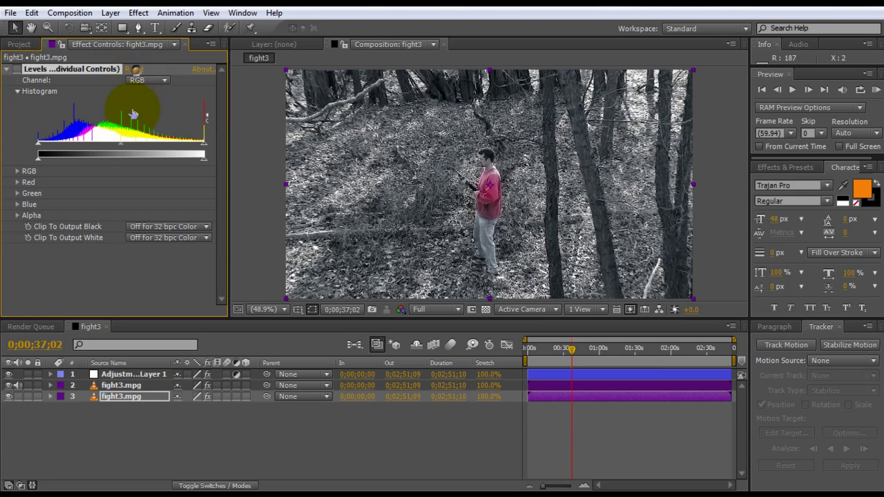
click(156, 80)
click(152, 110)
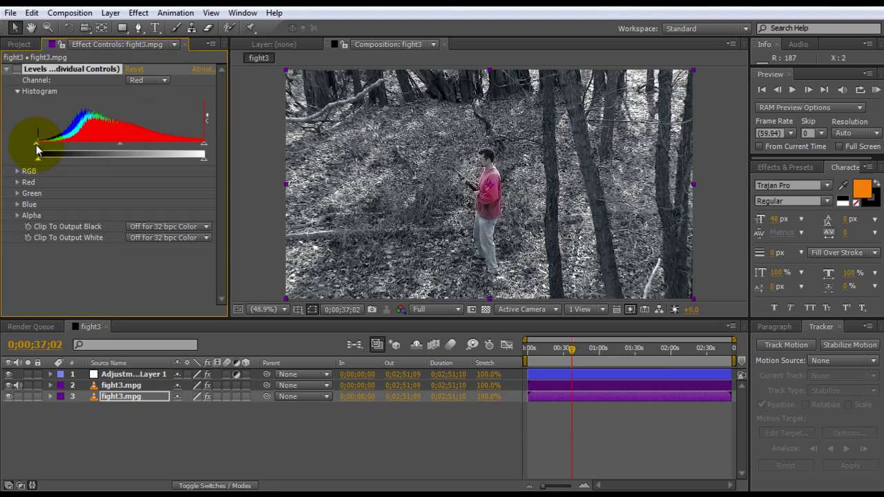
drag(38, 150, 51, 152)
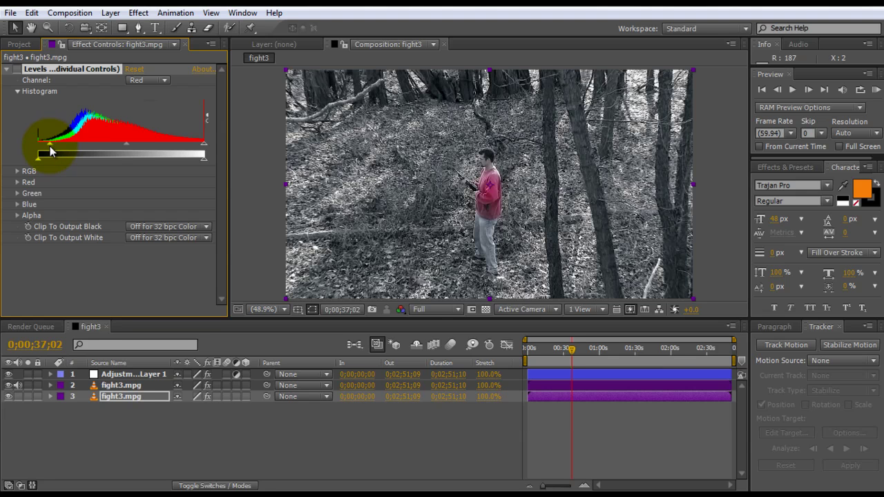
Step: Switch Levels back to RGB, re-enable it, and adjust gamma to darken midtones
click(156, 80)
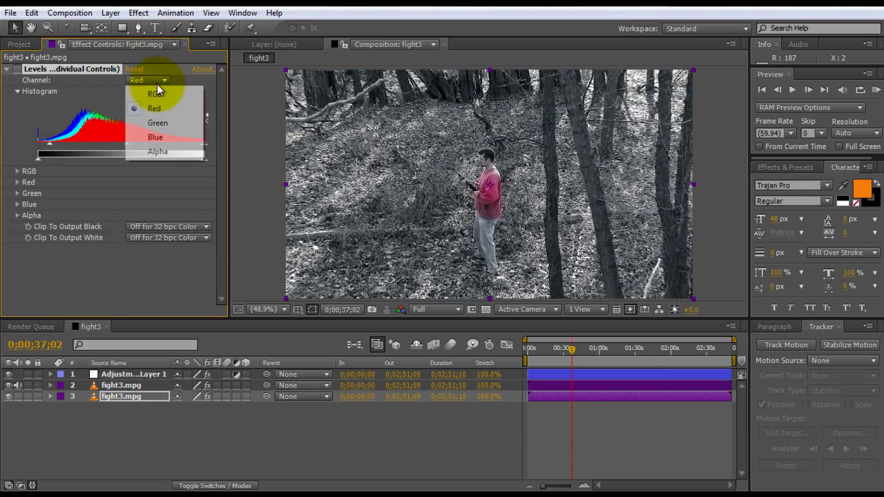
click(155, 93)
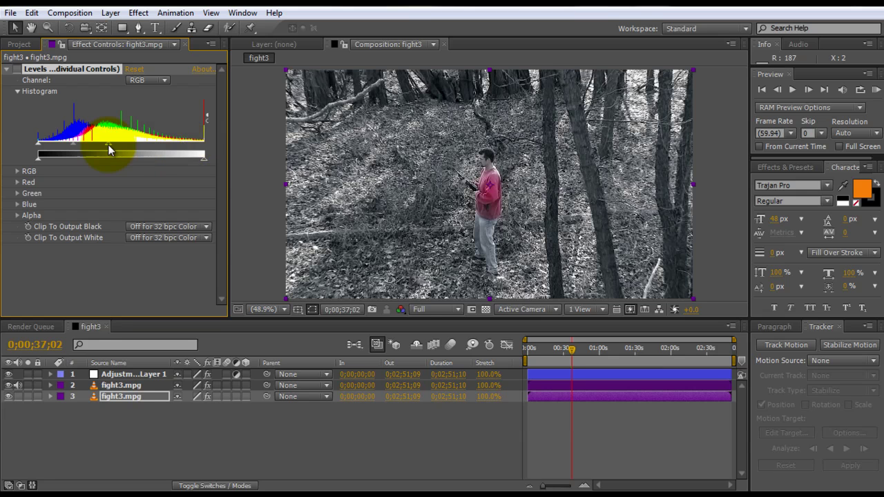
click(16, 70)
mouse_move(109, 144)
mouse_down()
mouse_move(233, 145)
mouse_move(114, 147)
mouse_up()
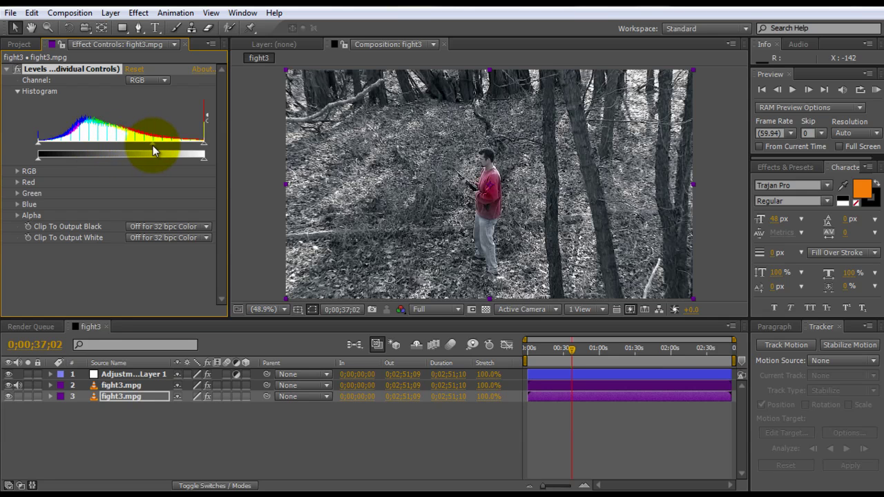
Step: Move the playhead to 0;01;01;04 to view the man's red shirt against the grey forest
click(600, 351)
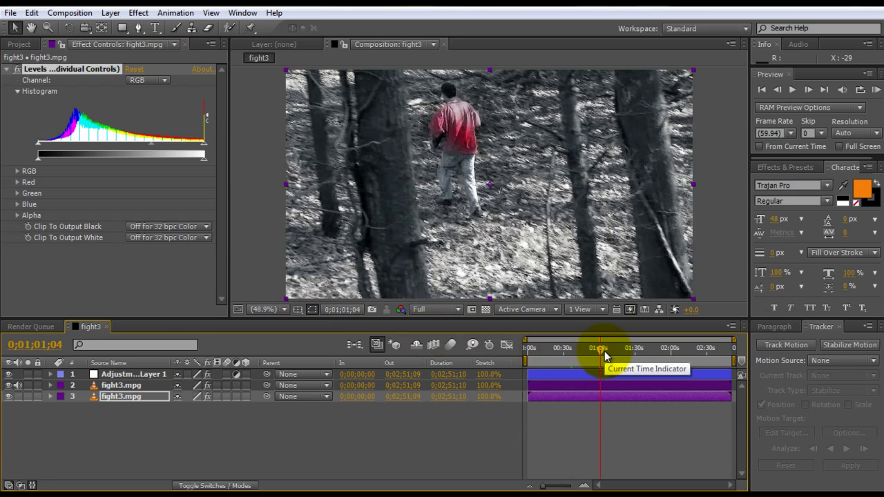